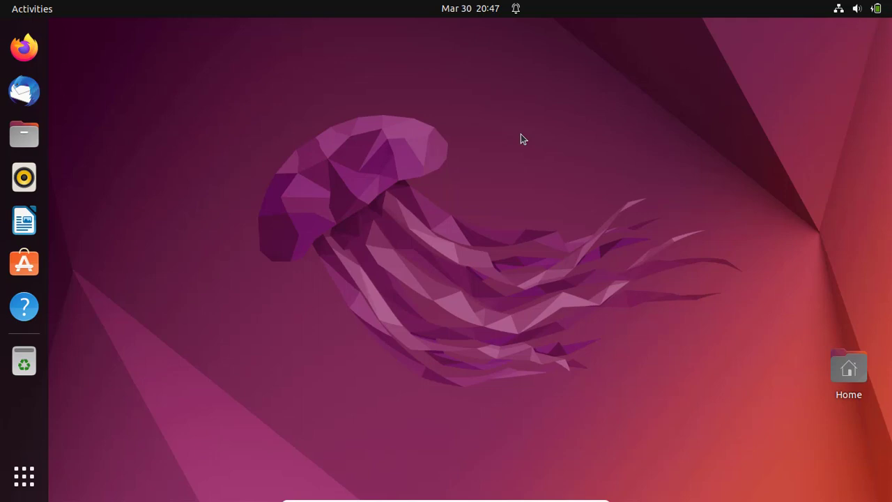
Open a maximized Terminal and refresh the package lists with sudo apt update
{"action": "key", "text": "ctrl+alt+t"}
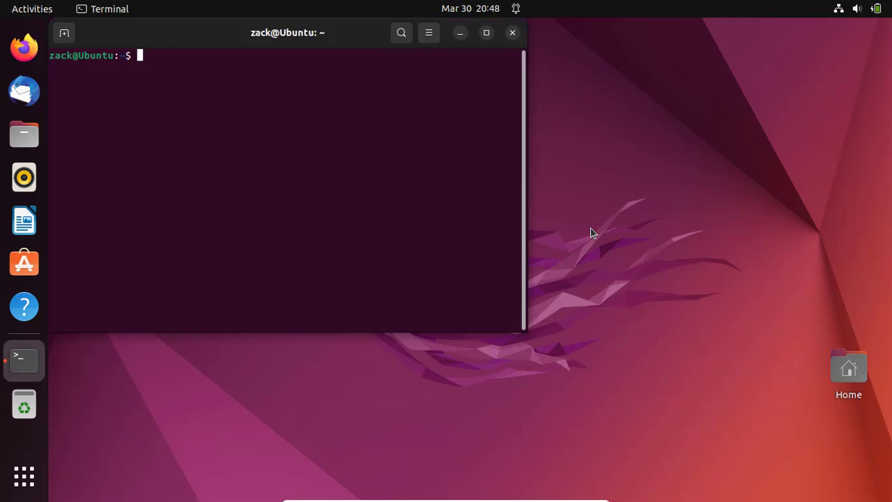
{"action": "left_click", "coordinate": [487, 35]}
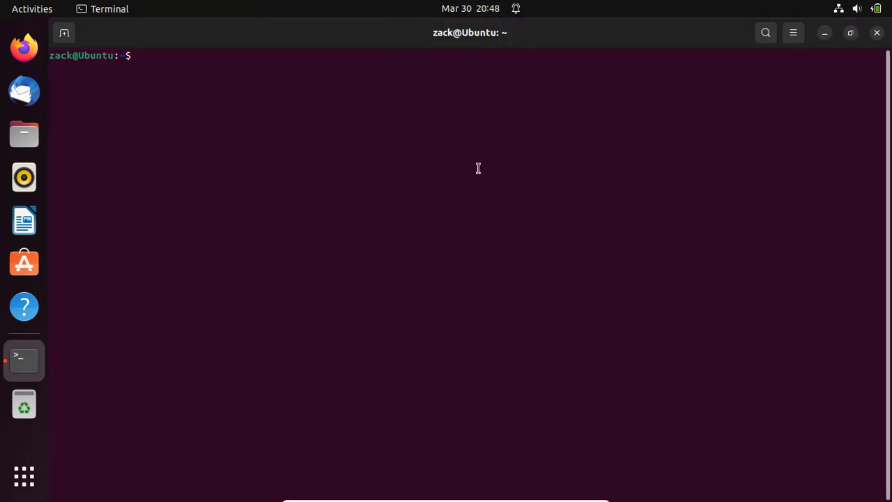
{"action": "type", "text": "sudo "}
{"action": "type", "text": "apt update"}
{"action": "key", "text": "Return"}
{"action": "key", "text": "Return"}
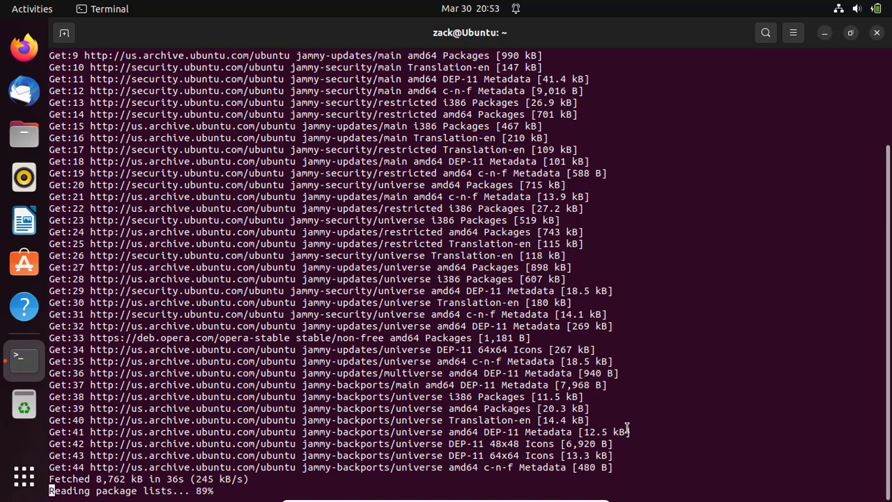
Install the ktorrent package and its dependencies, answering y to continue
{"action": "type", "text": "sudo apt install ktorrent"}
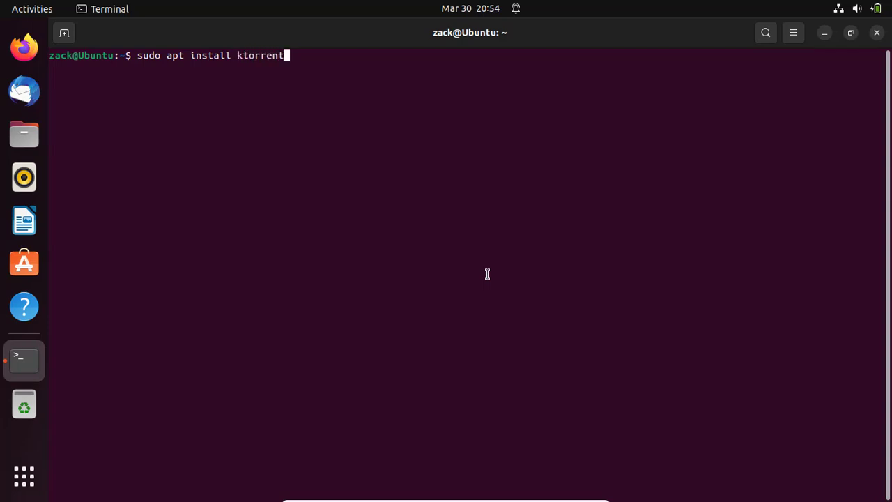
{"action": "key", "text": "Return"}
{"action": "type", "text": "y"}
{"action": "key", "text": "Return"}
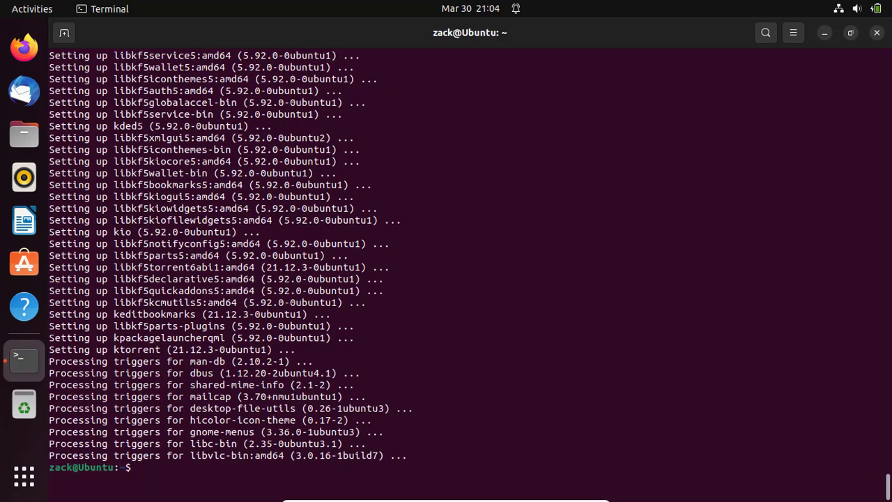
Clear the terminal output and start KTorrent by running ktorrent
{"action": "type", "text": "clear"}
{"action": "key", "text": "Return"}
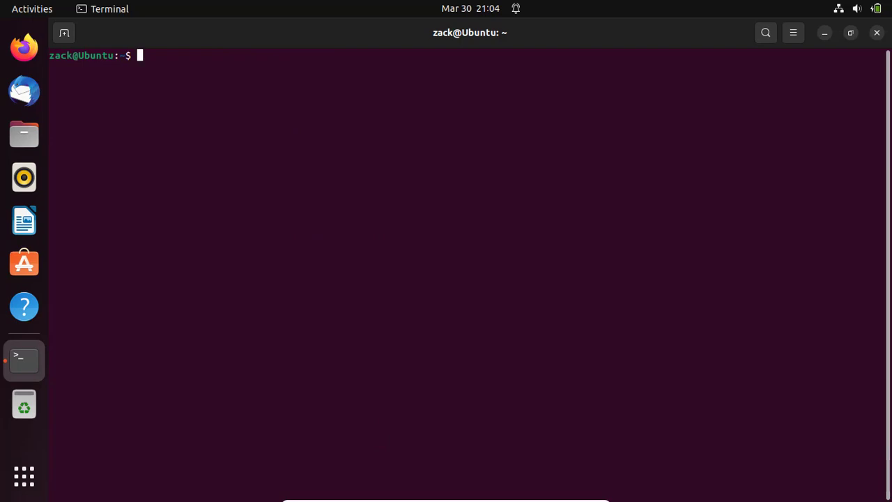
{"action": "type", "text": "ktorrent"}
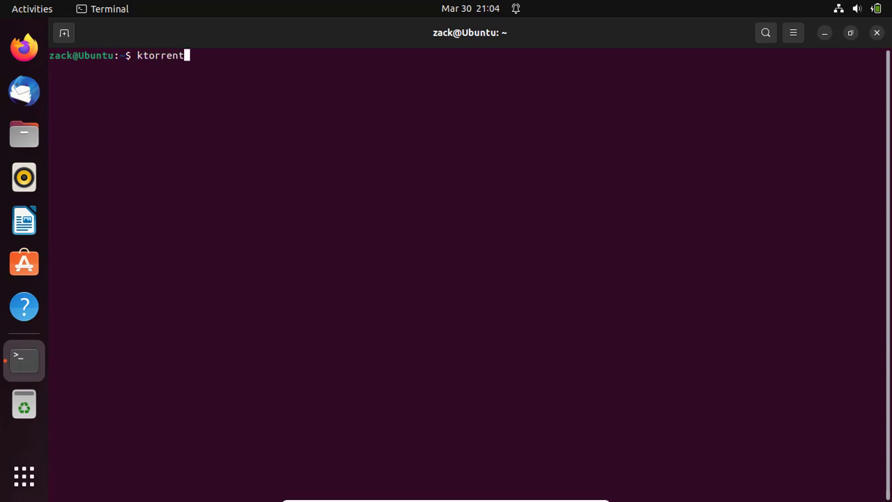
{"action": "key", "text": "Return"}
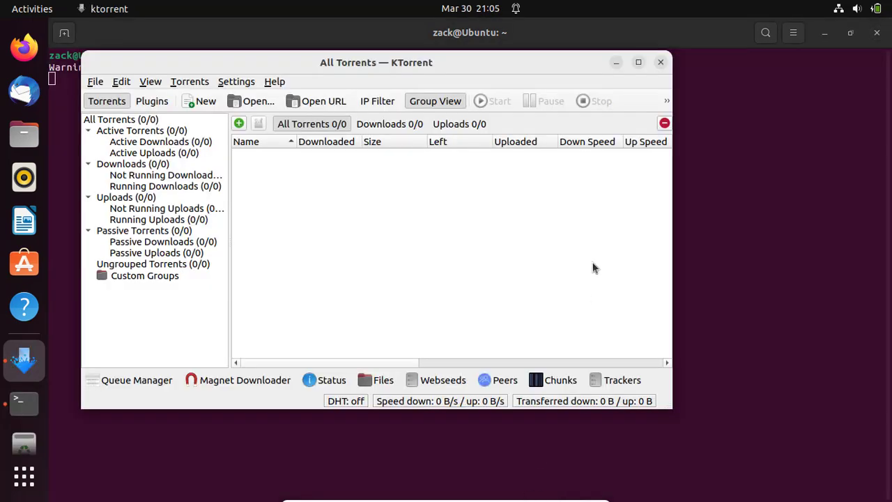
Maximize the KTorrent window and open Settings > Configure KTorrent
{"action": "left_click", "coordinate": [639, 64]}
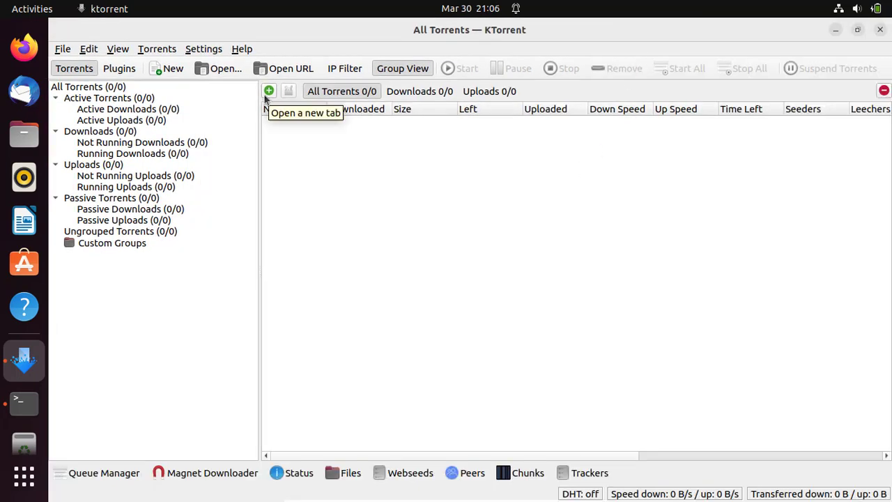
{"action": "left_click", "coordinate": [209, 49]}
{"action": "left_click", "coordinate": [243, 181]}
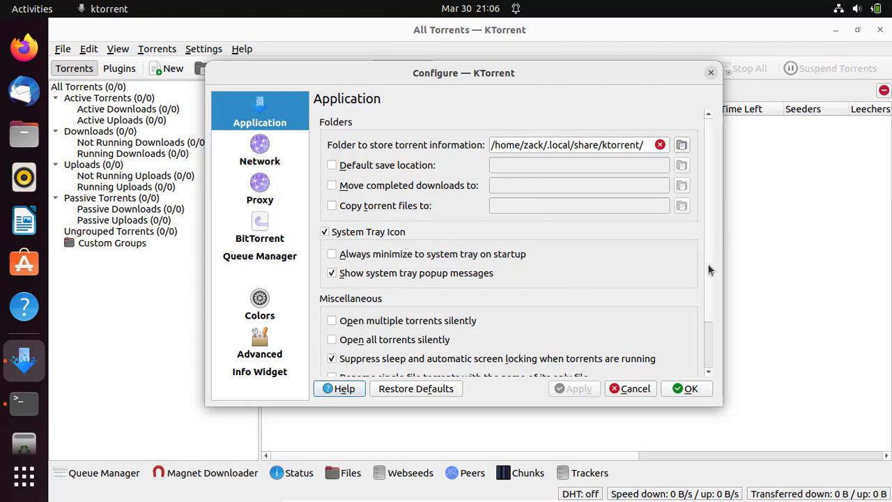
Review the Network, Proxy, BitTorrent and Queue Manager settings pages
{"action": "scroll", "coordinate": [709, 254], "scroll_direction": "down", "scroll_amount": 2}
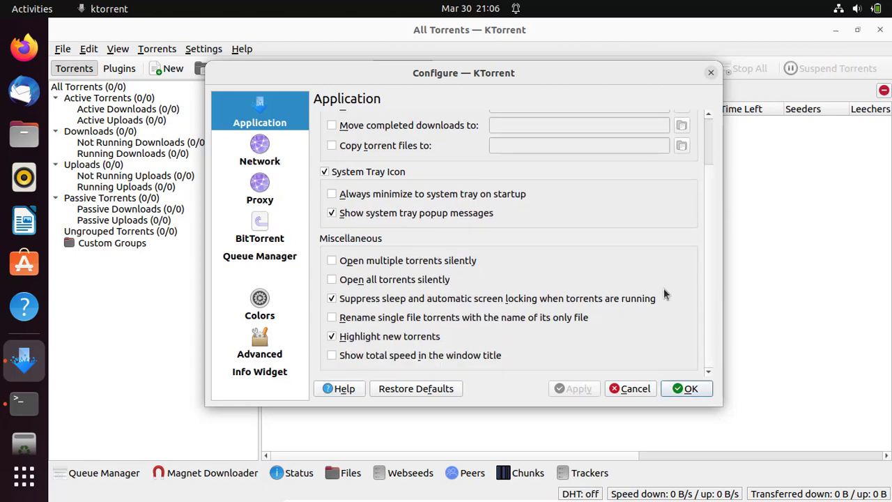
{"action": "left_click", "coordinate": [270, 157]}
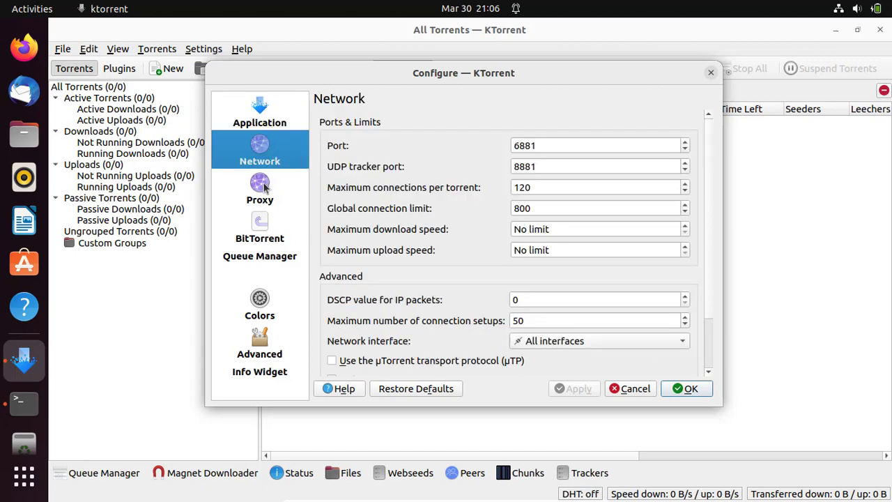
{"action": "left_click", "coordinate": [264, 187]}
{"action": "left_click", "coordinate": [268, 226]}
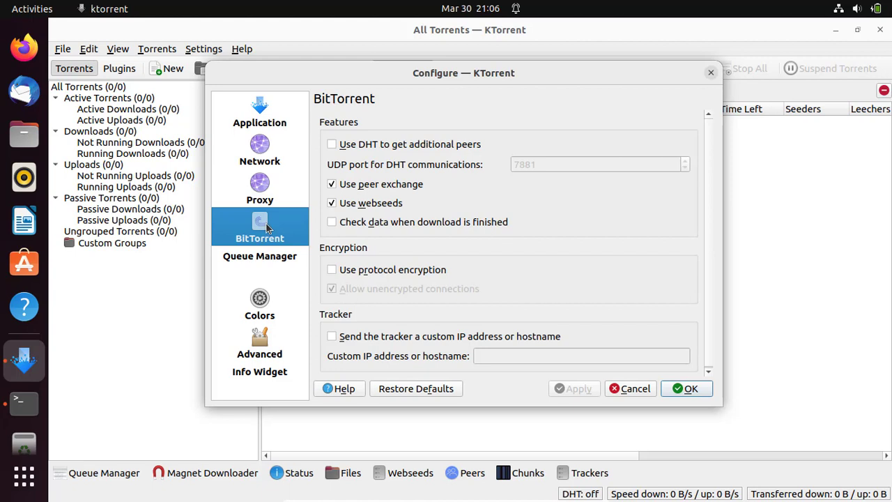
{"action": "left_click", "coordinate": [263, 260]}
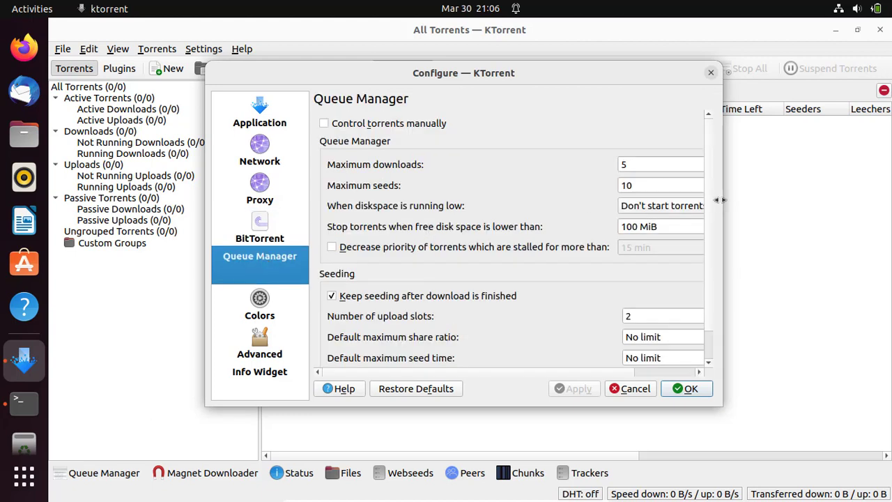
Copy the Ubuntu 22.10 Desktop (64-bit) torrent link from its context menu
{"action": "left_click_drag", "start_coordinate": [718, 199], "coordinate": [780, 202]}
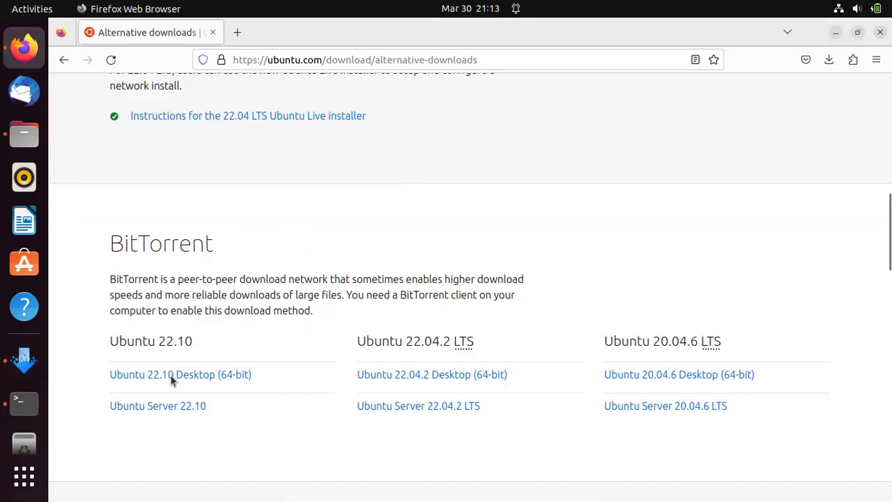
{"action": "key", "text": "Return"}
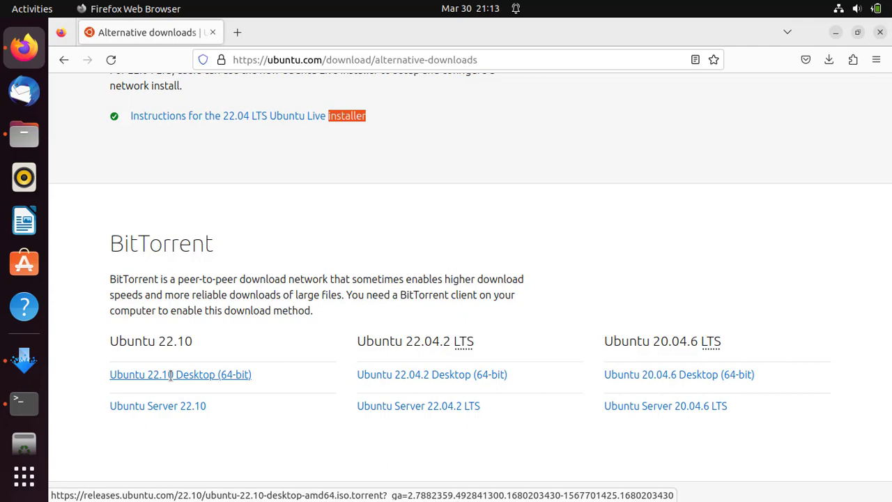
{"action": "right_click", "coordinate": [169, 375]}
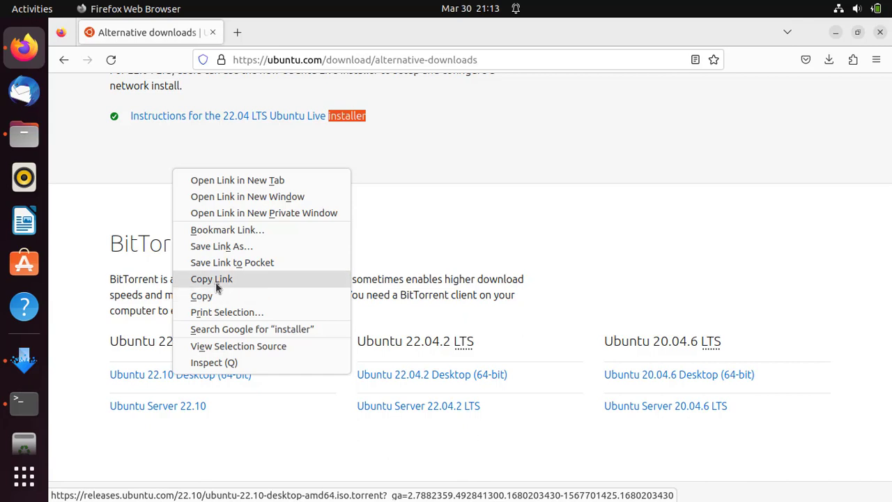
Add the ubuntu-22.10-desktop-amd64 torrent from the pasted URL and start downloading
{"action": "left_click", "coordinate": [63, 49]}
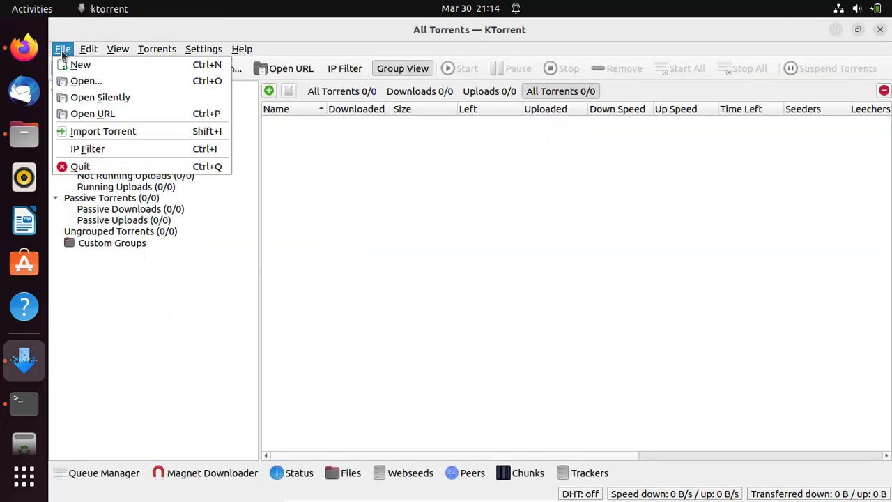
{"action": "left_click", "coordinate": [327, 158]}
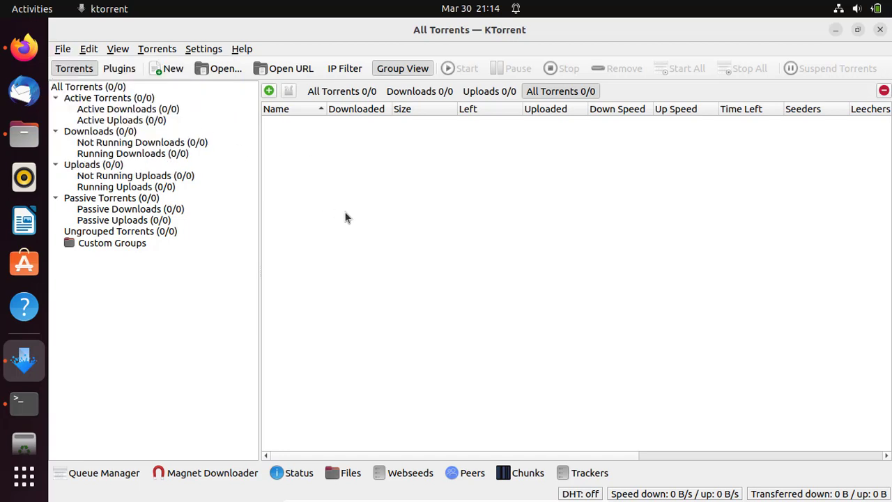
{"action": "key", "text": "ctrl+shift+o"}
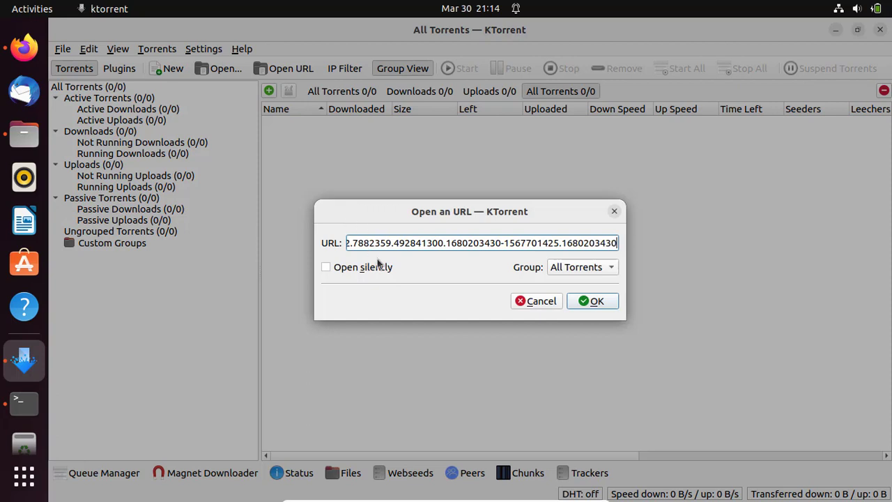
{"action": "left_click", "coordinate": [595, 305]}
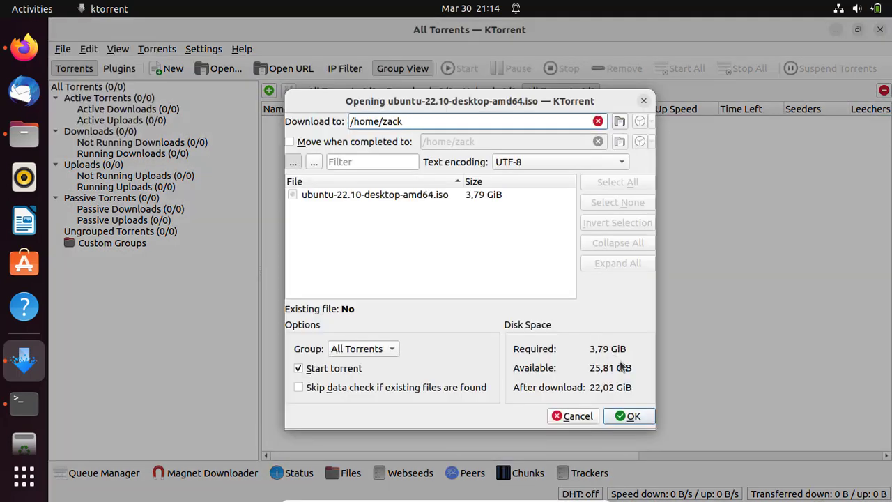
{"action": "left_click", "coordinate": [633, 420]}
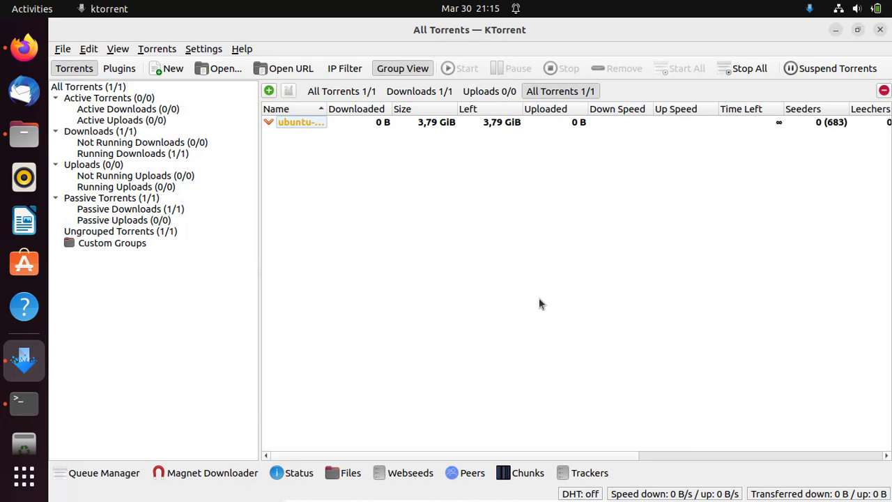